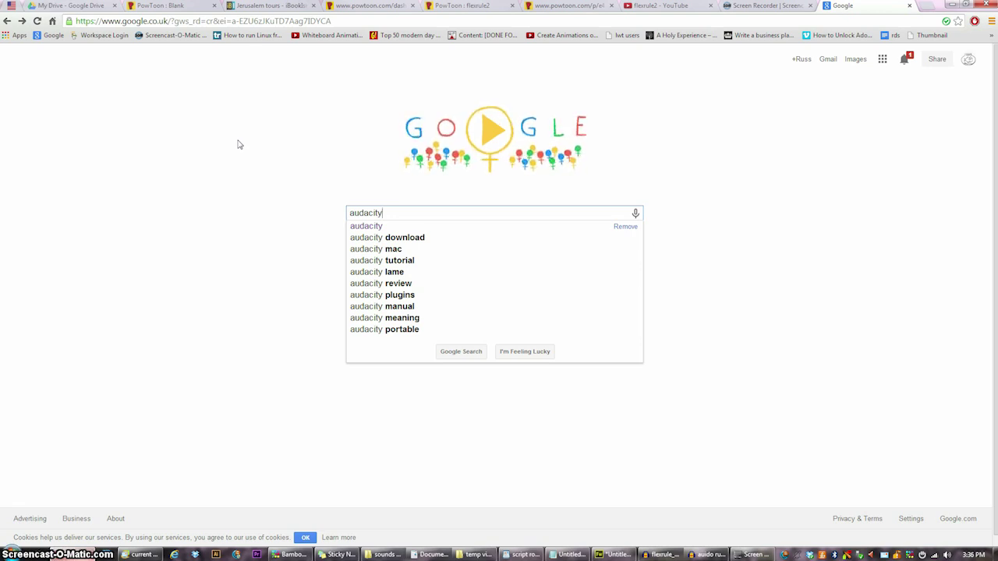
# Search Google for 'audacity', visit the SourceForge Audacity site, then close both tabs.
pyautogui.press('Return')
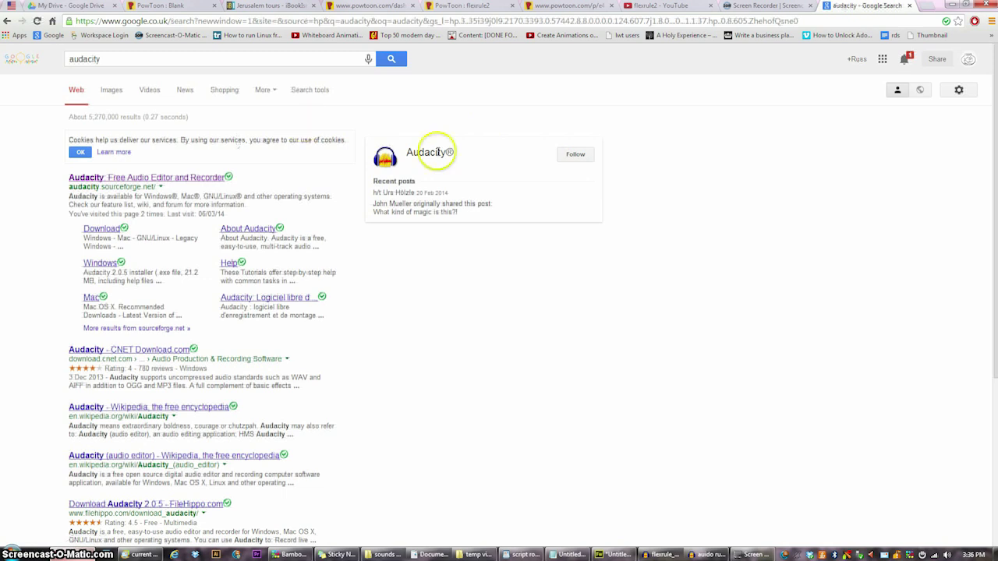
pyautogui.click(145, 178)
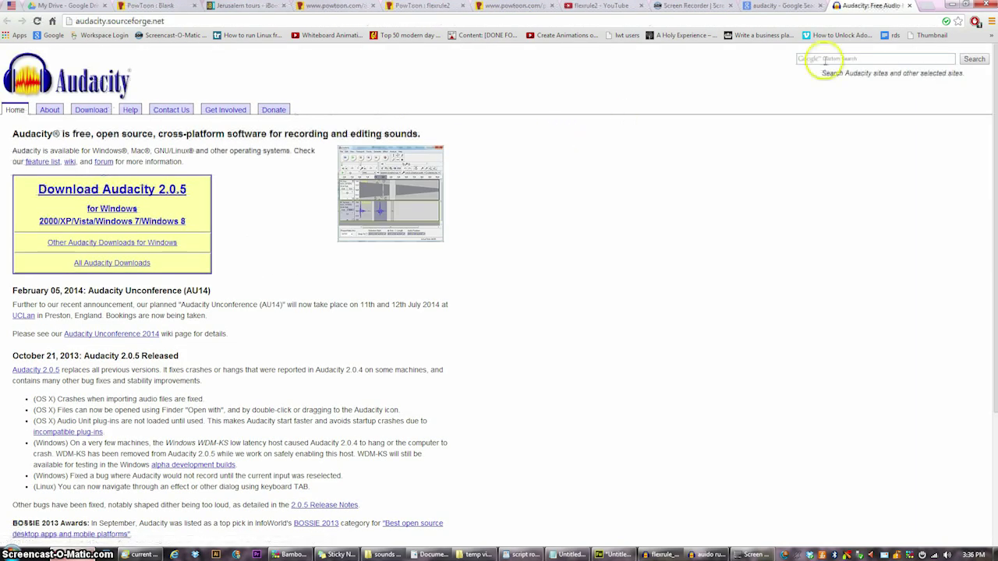
pyautogui.click(909, 6)
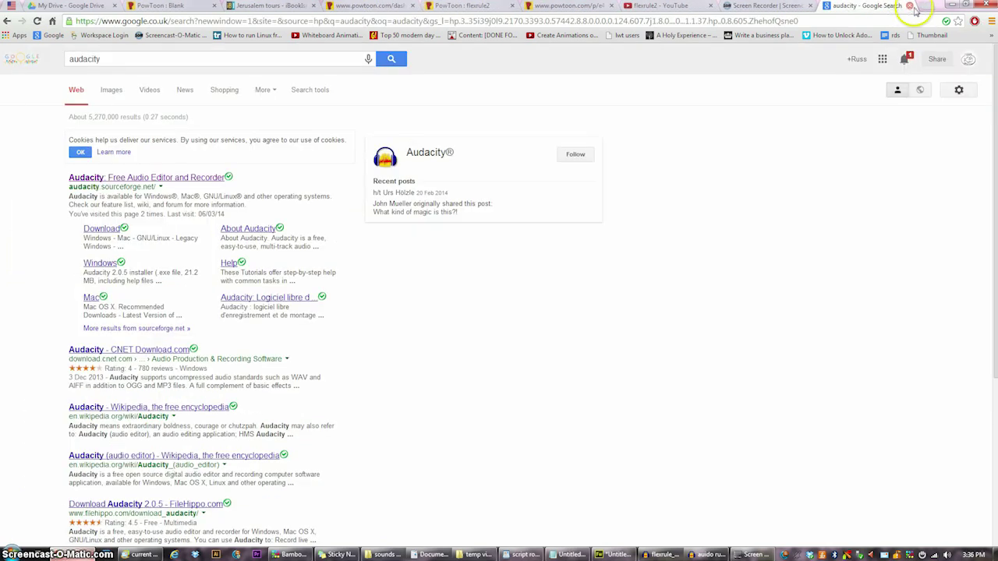
pyautogui.click(909, 6)
# Drag the narration track's lower border down so its waveform is taller.
pyautogui.click(953, 4)
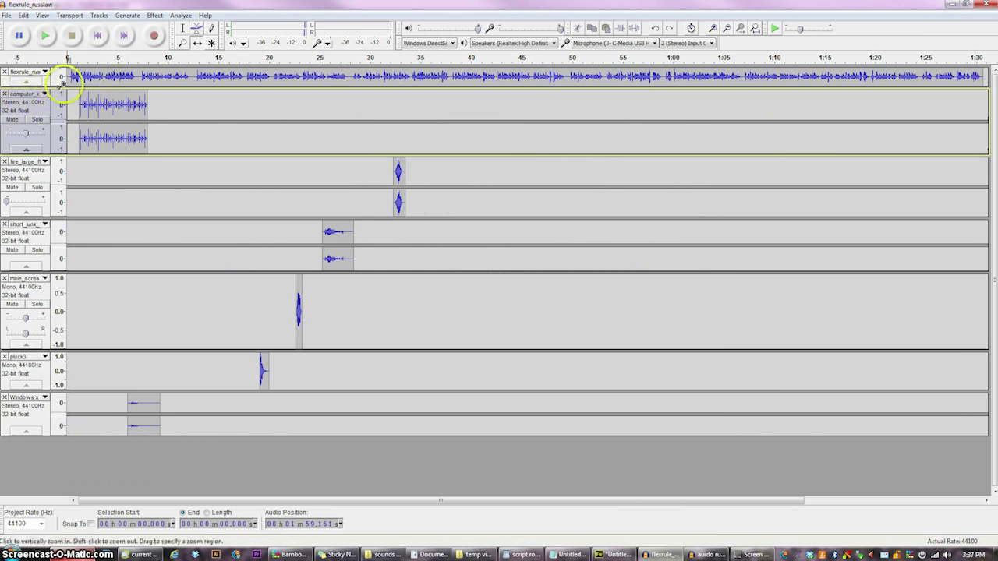
pyautogui.moveTo(70, 87); pyautogui.dragTo(117, 122)
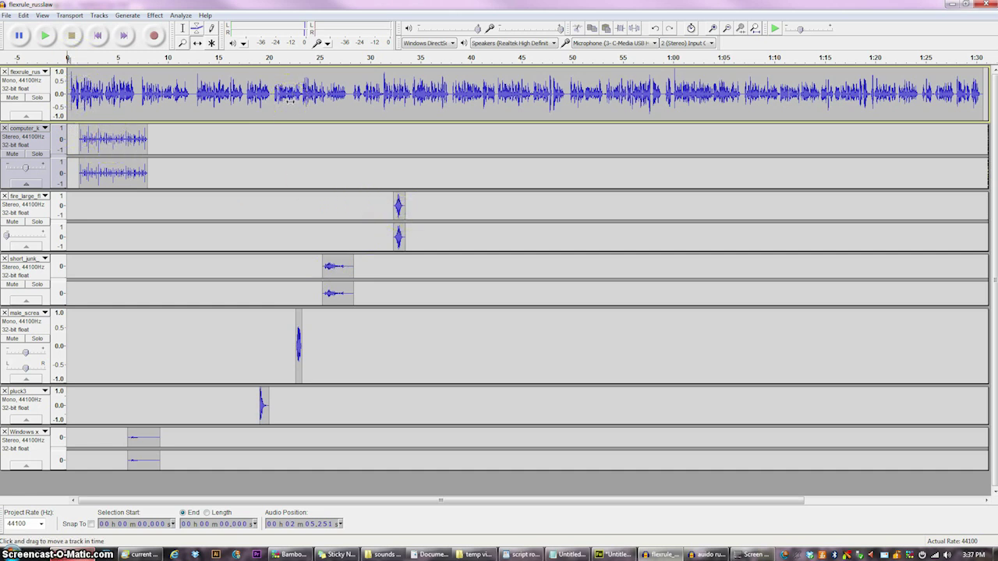
pyautogui.click(6, 16)
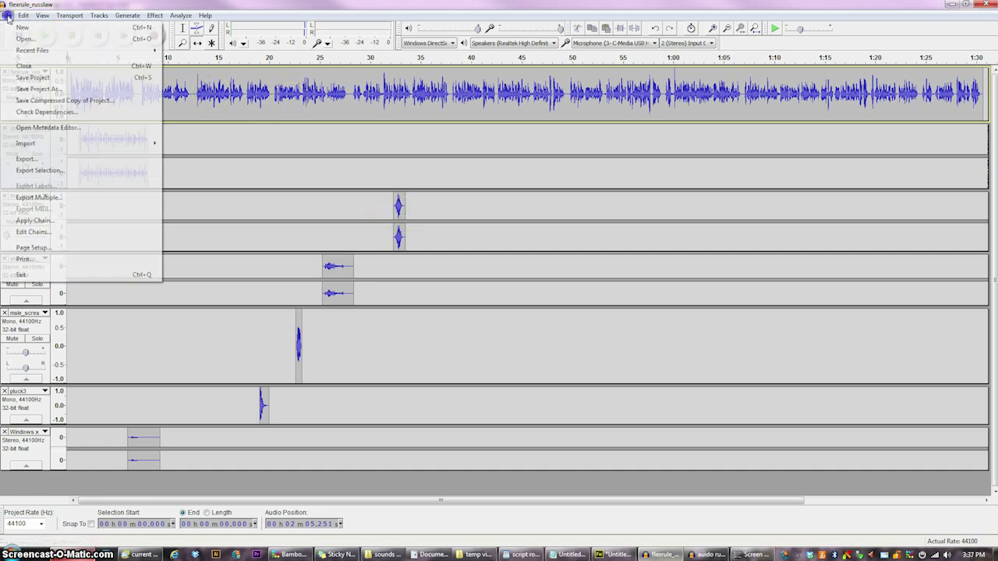
# Export the mix as MP3, overwriting 'flexrule_russlaw sounds1.mp3' and accepting the metadata.
pyautogui.click(51, 160)
pyautogui.click(167, 199)
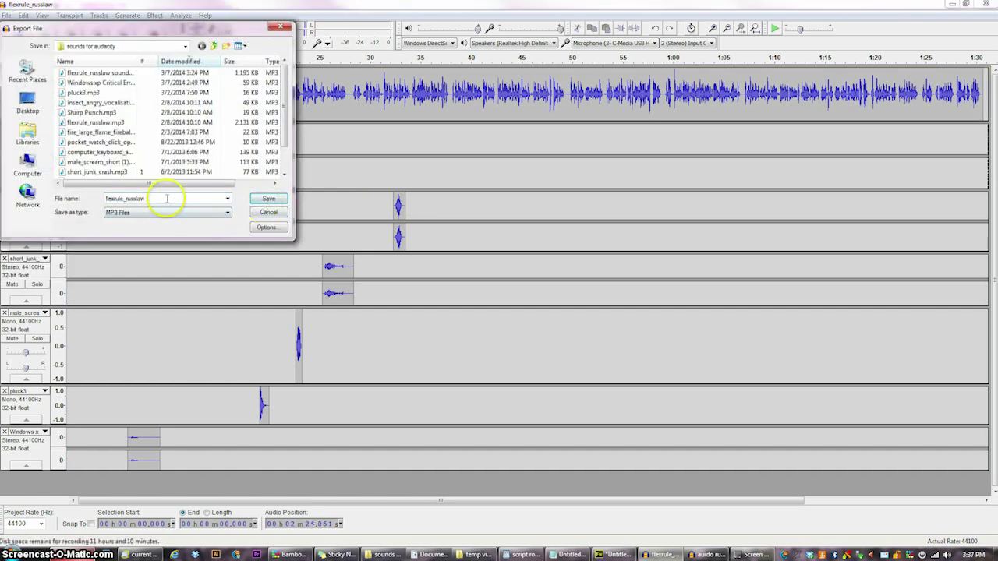
pyautogui.click(100, 72)
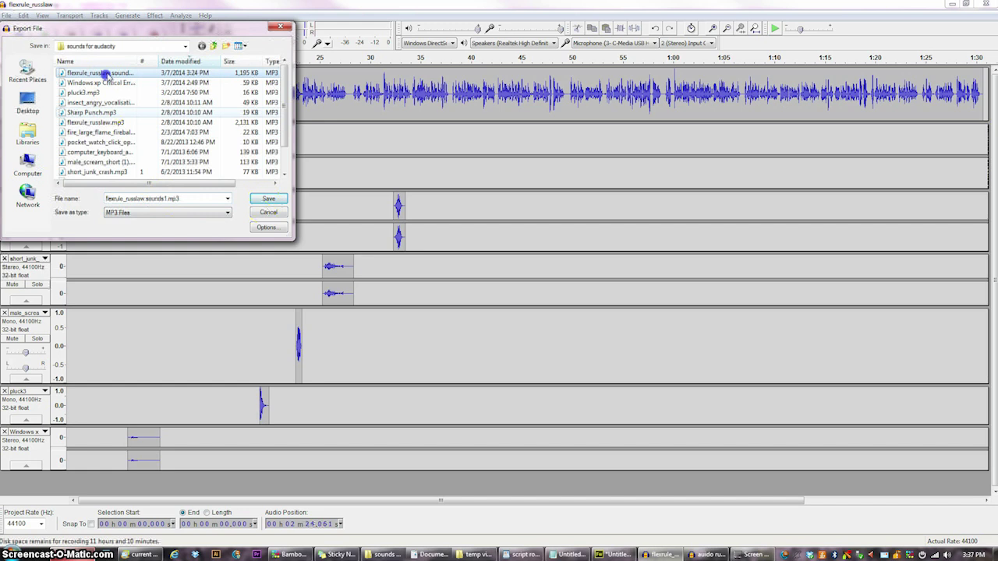
pyautogui.click(267, 198)
pyautogui.click(543, 311)
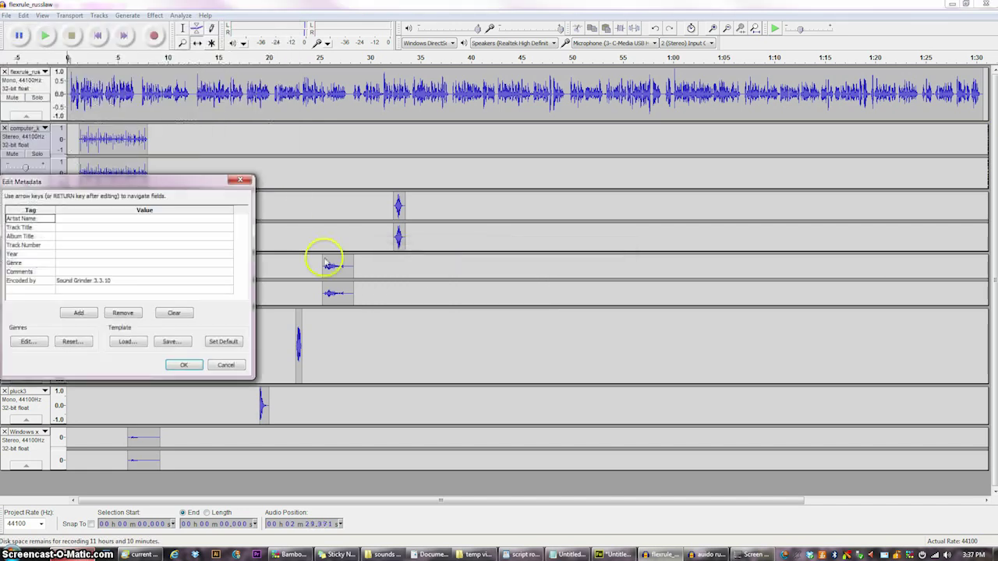
pyautogui.click(183, 365)
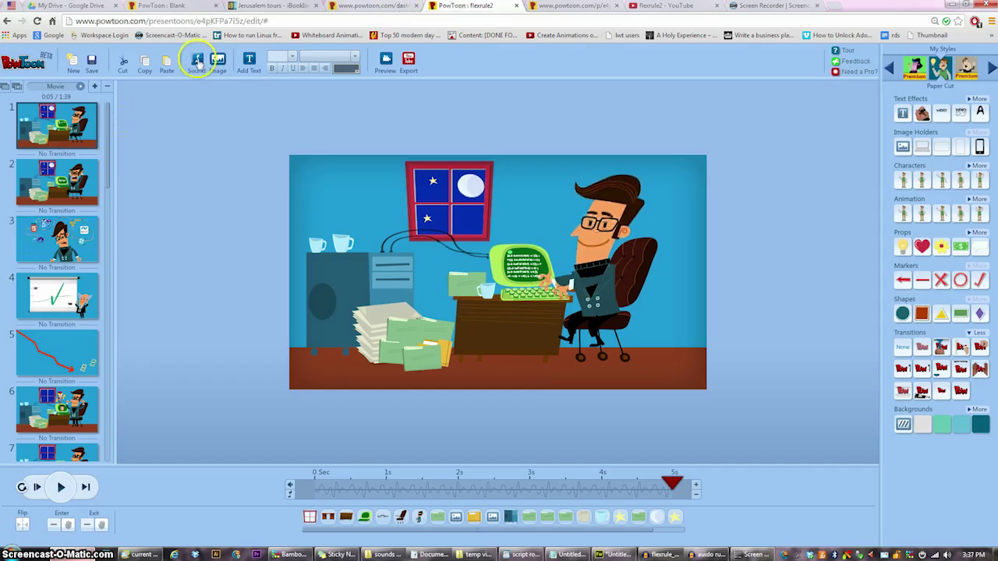
# Import 'flexrule_russlaw sounds1.mp3' as the PowToon voiceover, replacing the old one, and apply.
pyautogui.click(195, 59)
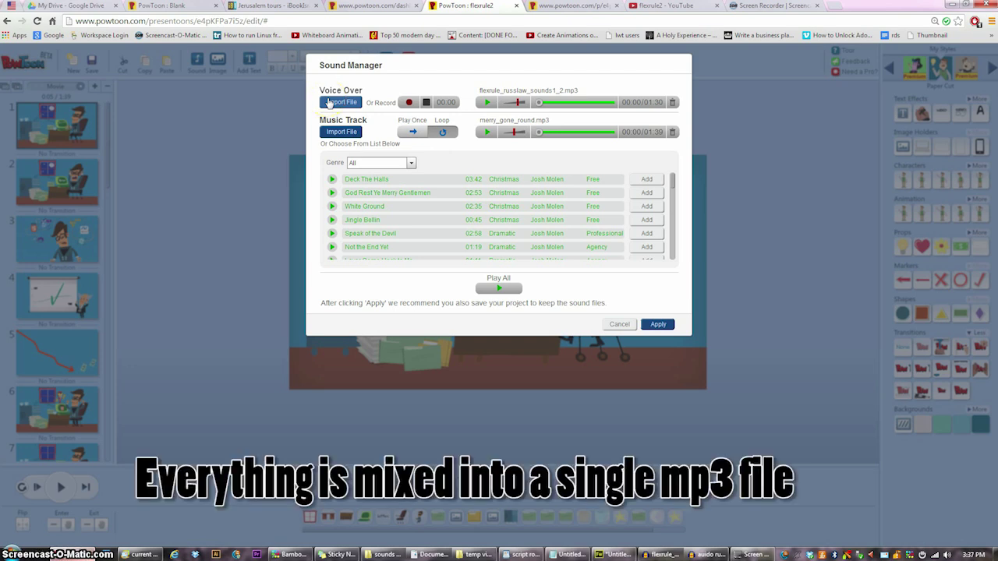
pyautogui.click(331, 102)
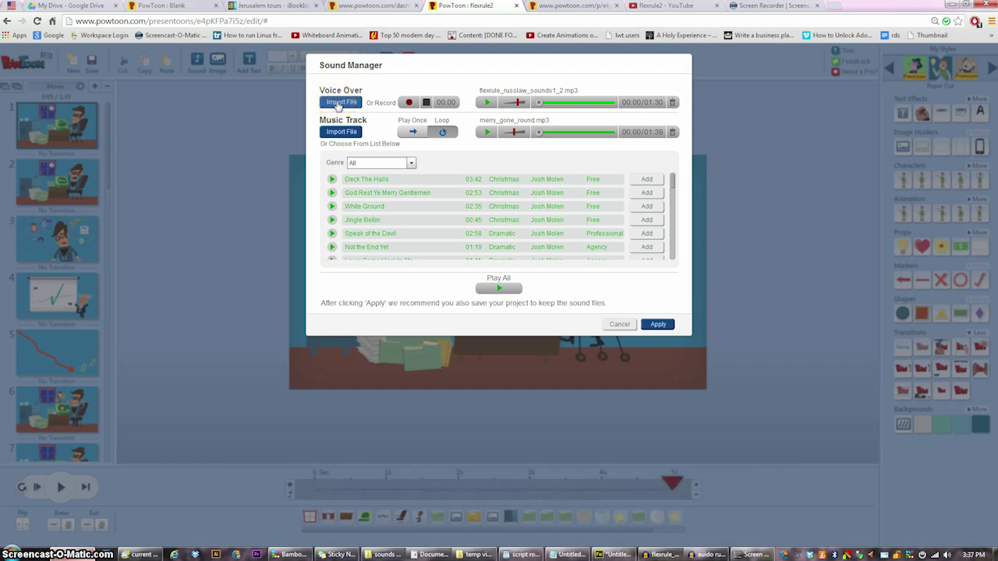
pyautogui.click(450, 128)
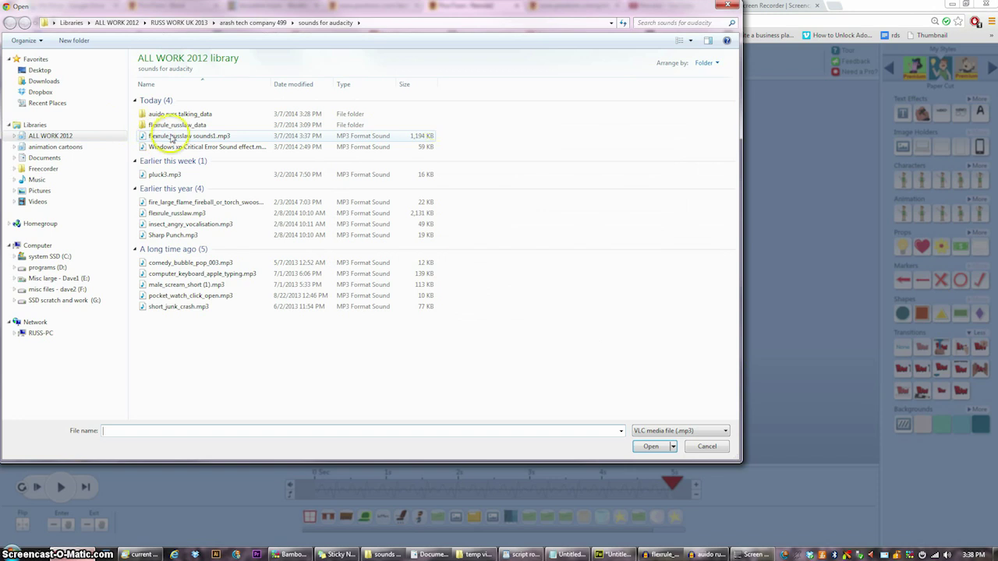
pyautogui.doubleClick(173, 136)
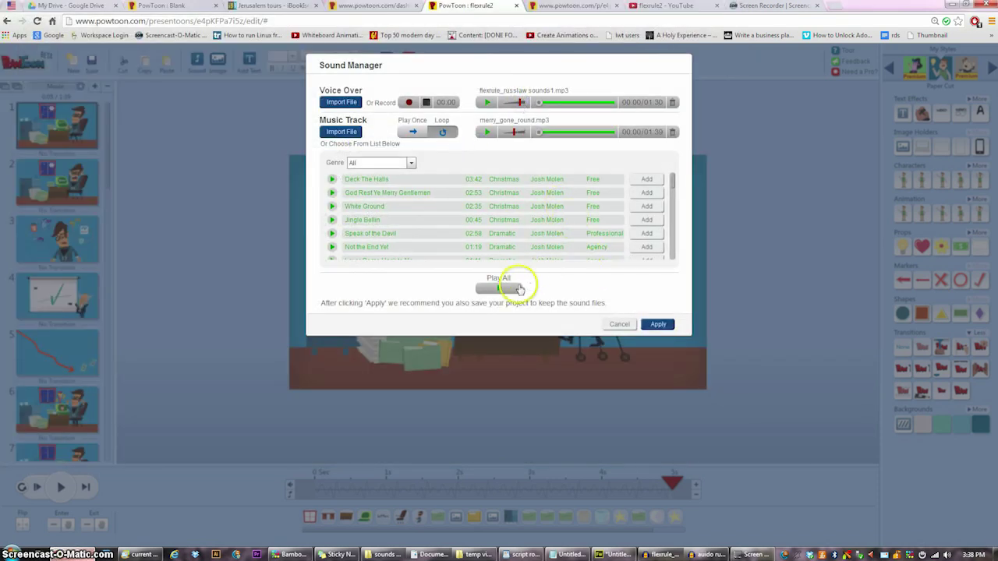
pyautogui.click(659, 324)
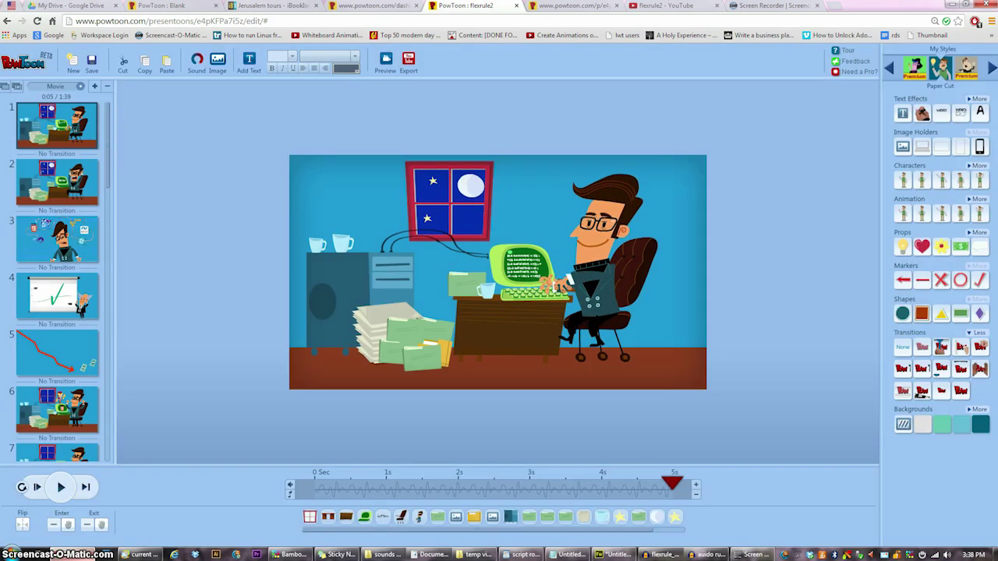
# Preview the movie from the start, pause near 6.5 s, then return to the Audacity project.
pyautogui.click(24, 486)
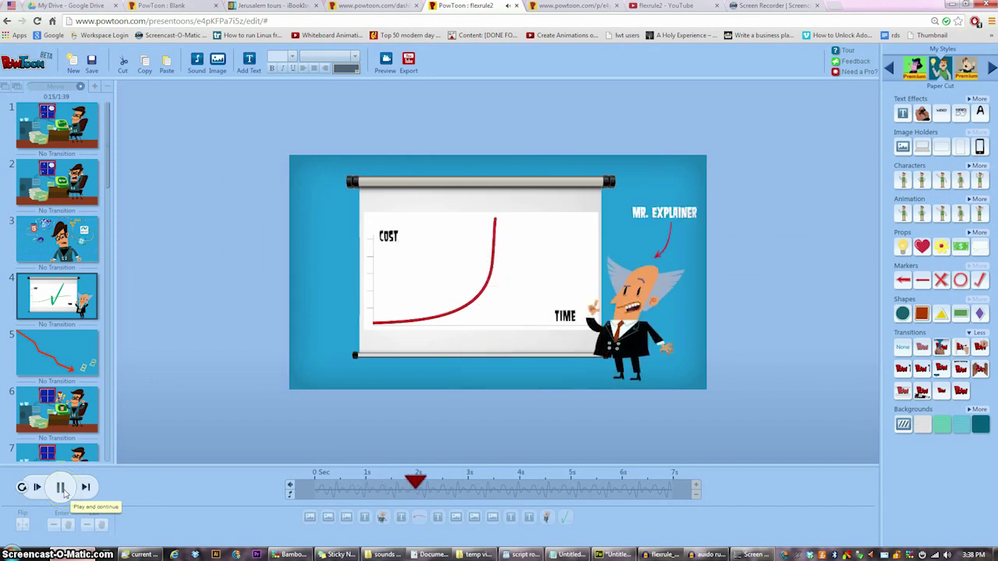
pyautogui.click(60, 488)
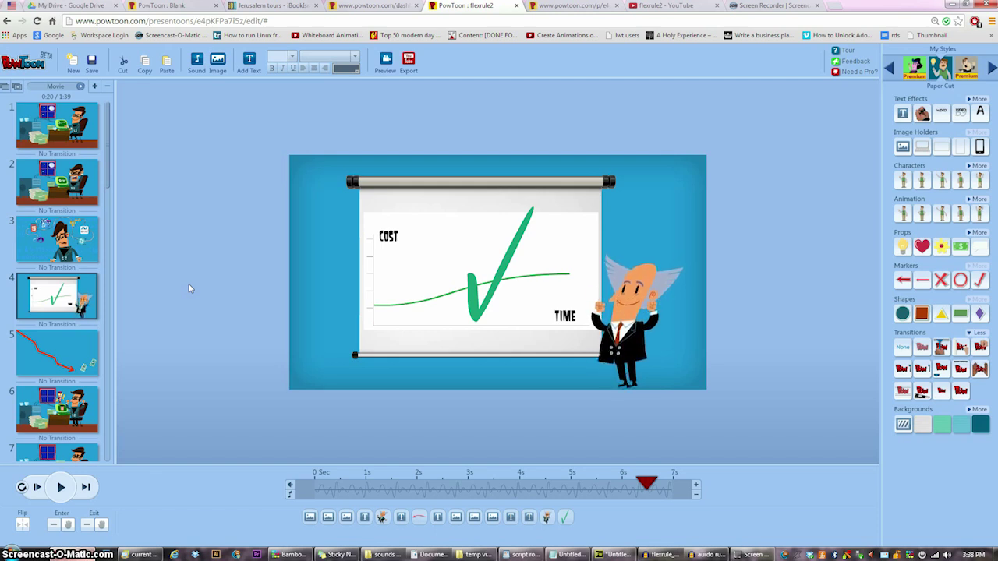
pyautogui.click(706, 555)
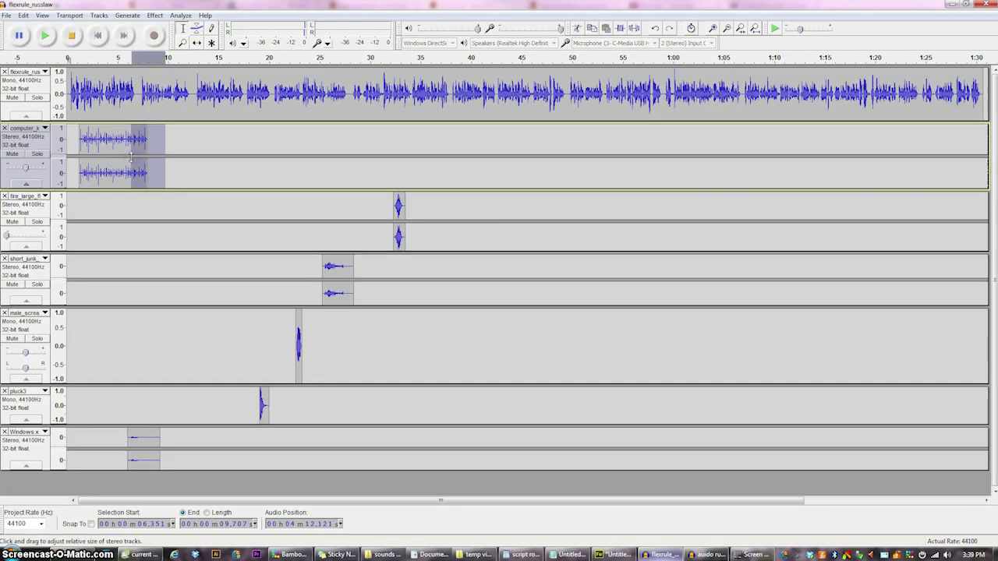
# Use the Time Shift tool to slide the computer_keyboard clip slightly later.
pyautogui.click(180, 150)
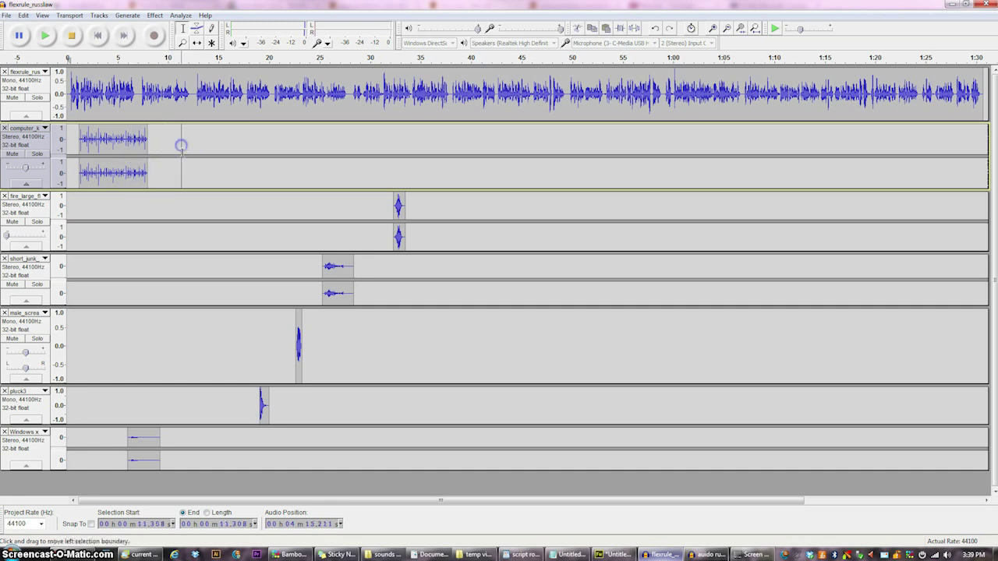
pyautogui.click(184, 31)
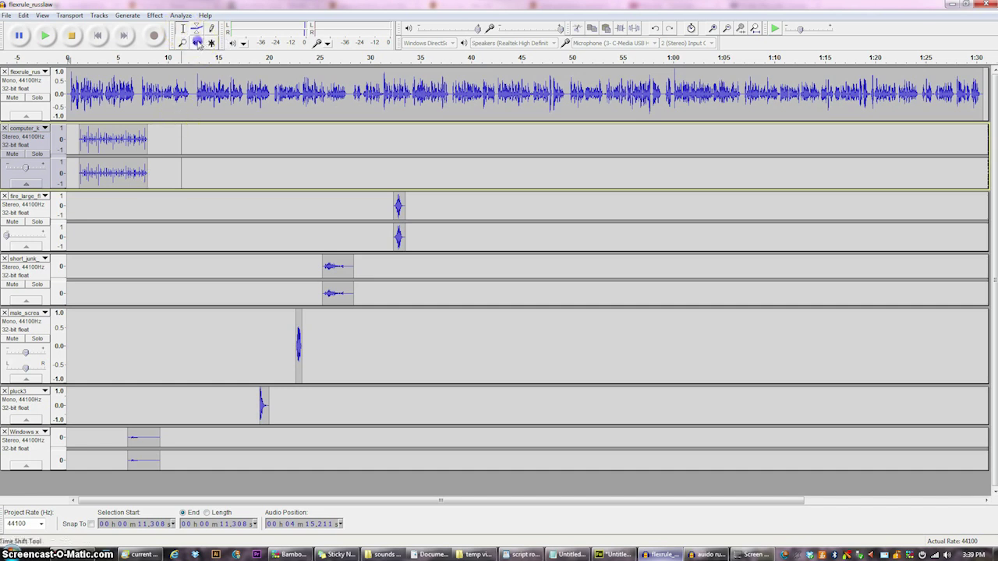
pyautogui.click(199, 43)
pyautogui.moveTo(105, 139)
pyautogui.mouseDown()
pyautogui.moveTo(130, 143)
pyautogui.moveTo(116, 141)
pyautogui.mouseUp()
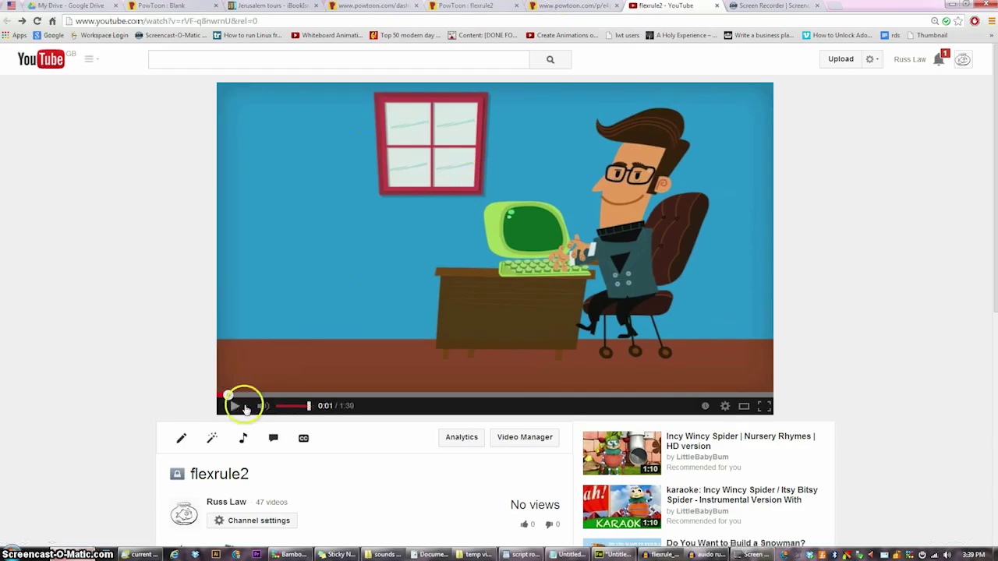
# Zoom the annotation timeline to maximum, return to 0:00 and play to about 0:02.
pyautogui.click(271, 441)
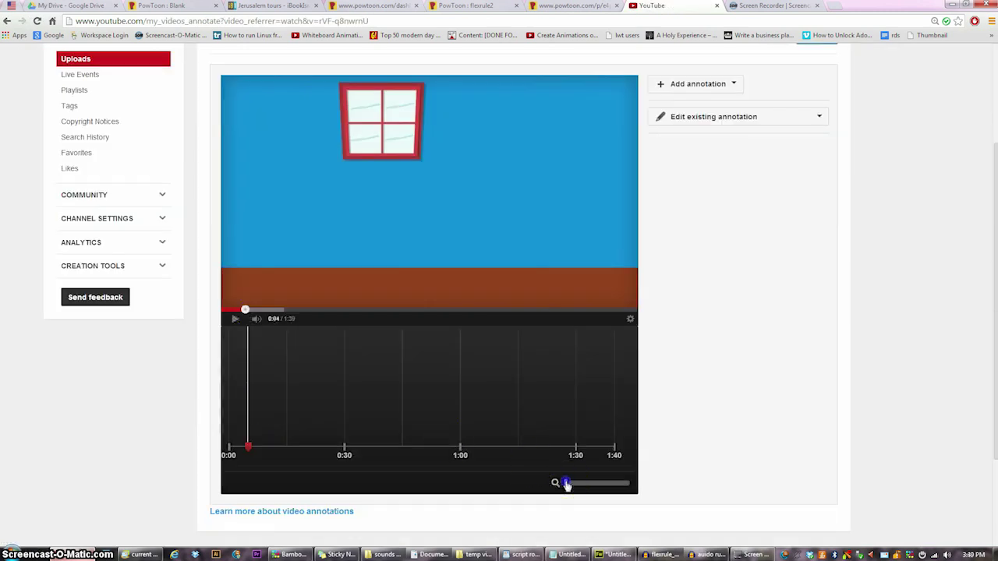
pyautogui.moveTo(567, 484); pyautogui.dragTo(632, 486)
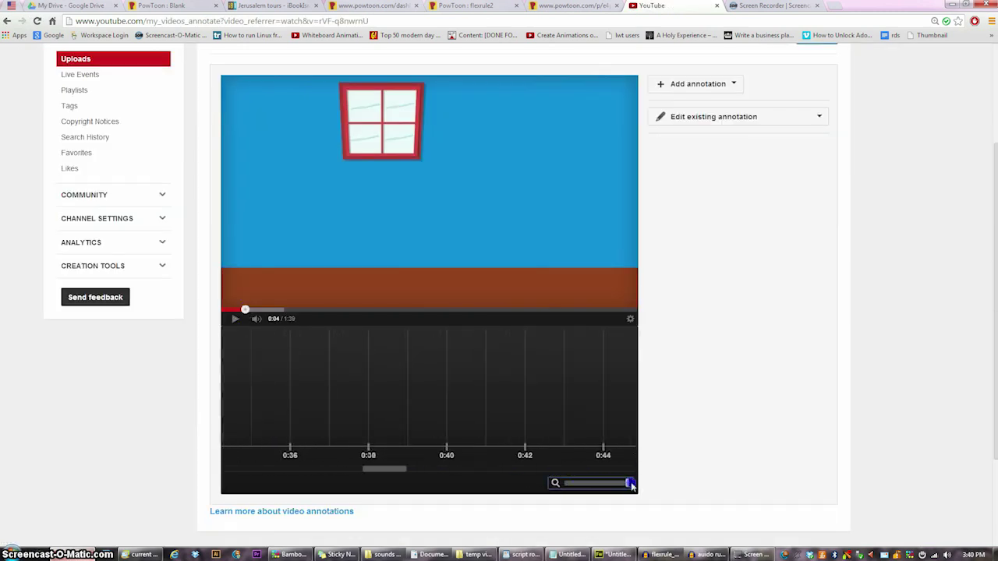
pyautogui.moveTo(383, 468); pyautogui.dragTo(245, 470)
pyautogui.click(235, 319)
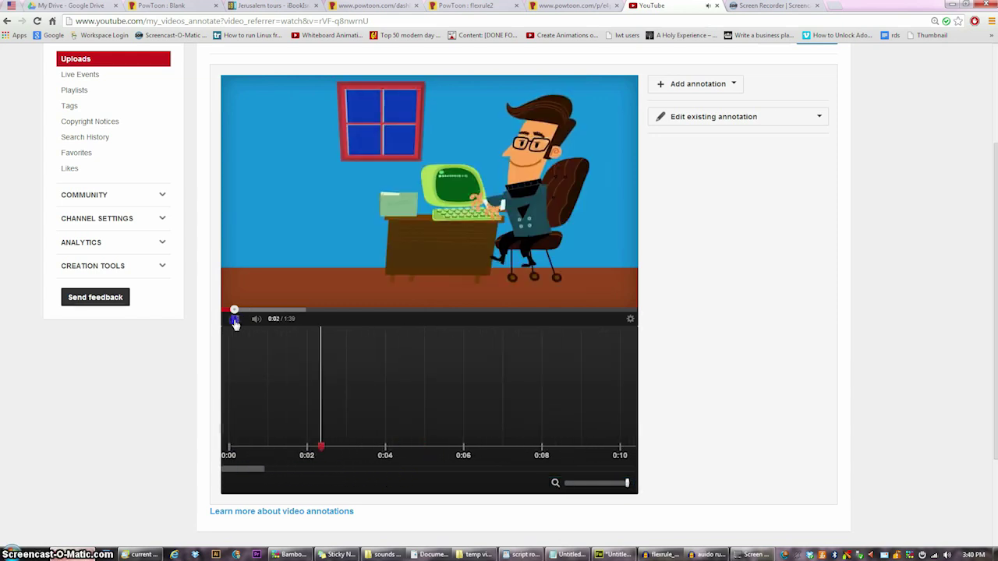
pyautogui.click(235, 320)
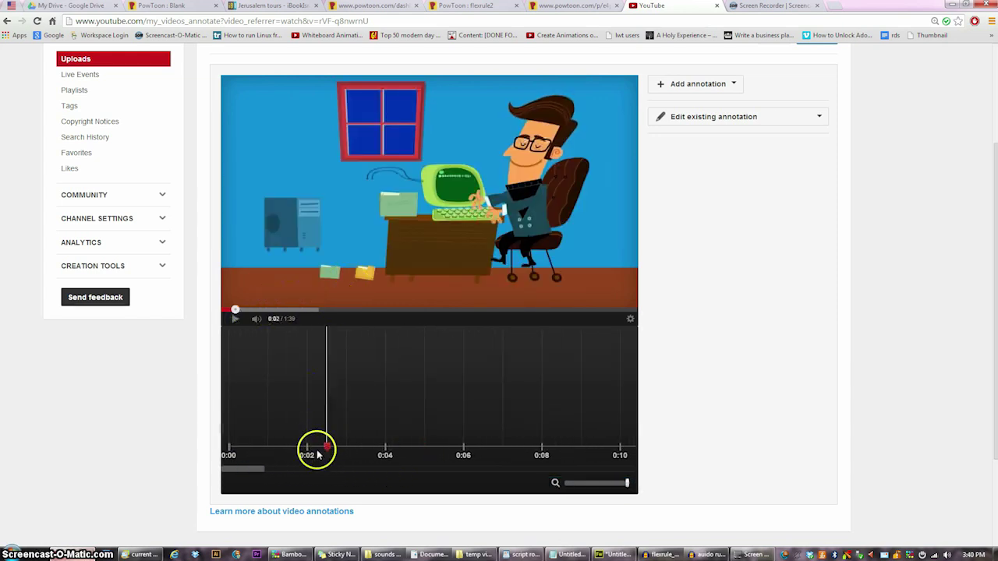
pyautogui.click(661, 554)
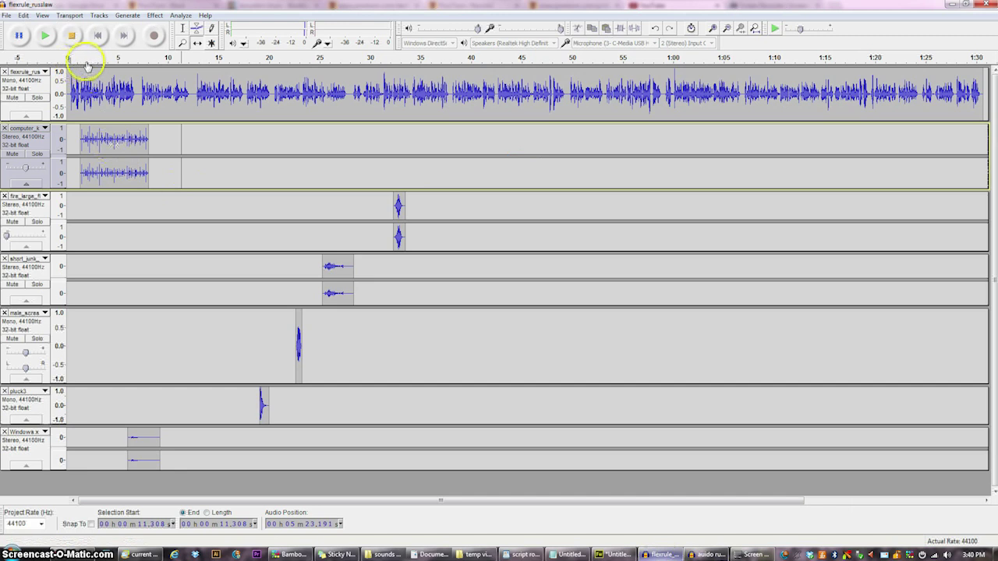
# Nudge the keyboard clip later and move the Windows error track directly beneath it.
pyautogui.moveTo(90, 129); pyautogui.dragTo(94, 136)
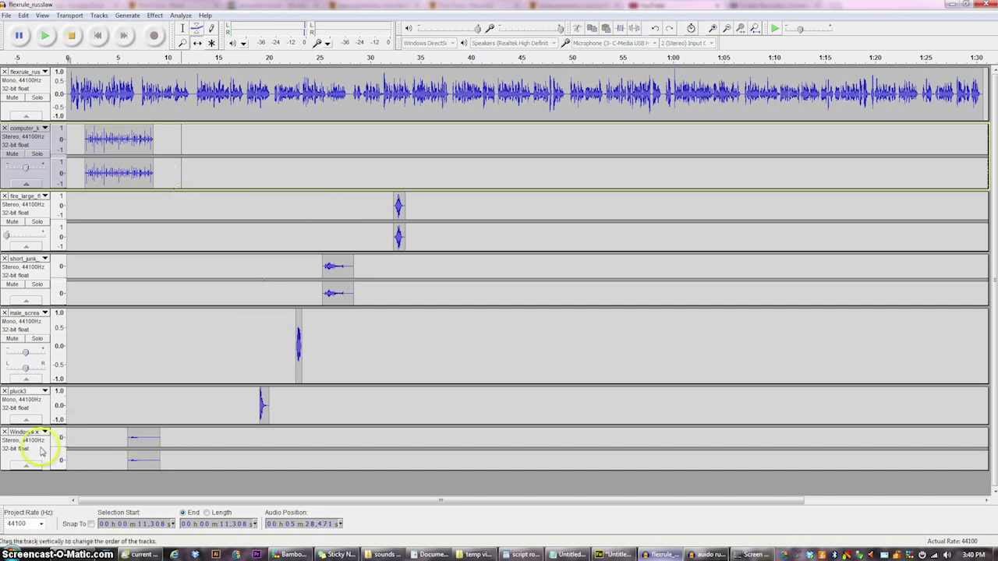
pyautogui.moveTo(31, 440); pyautogui.dragTo(31, 195)
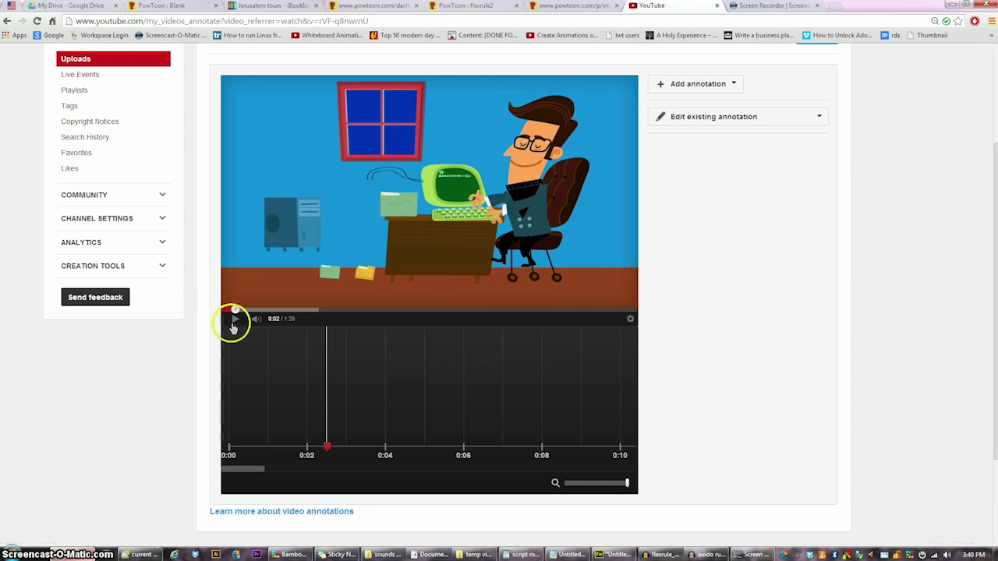
# Play, pause and set the annotation playhead to about 0:05, where the computer catches fire.
pyautogui.click(233, 320)
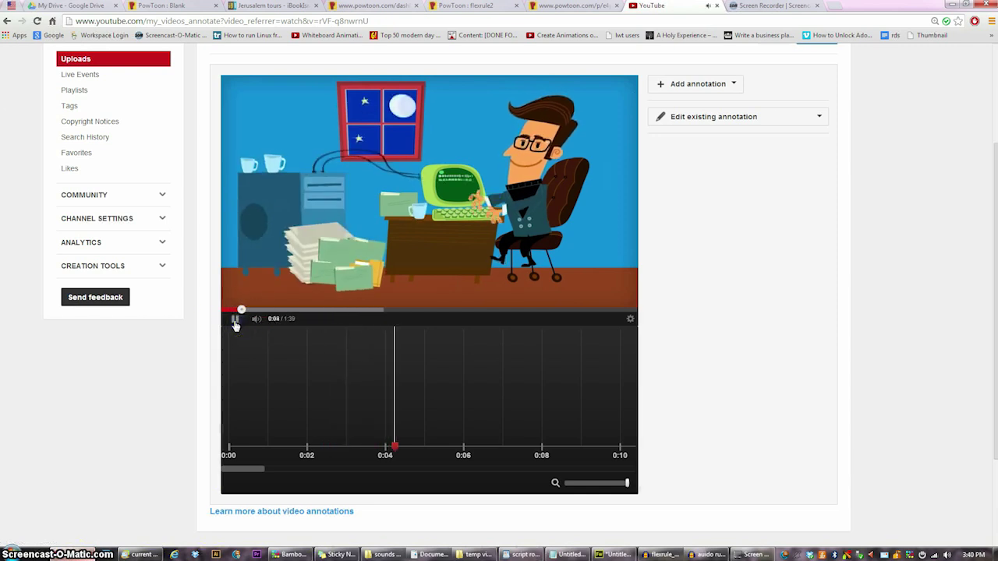
pyautogui.click(236, 320)
pyautogui.moveTo(429, 455); pyautogui.dragTo(412, 448)
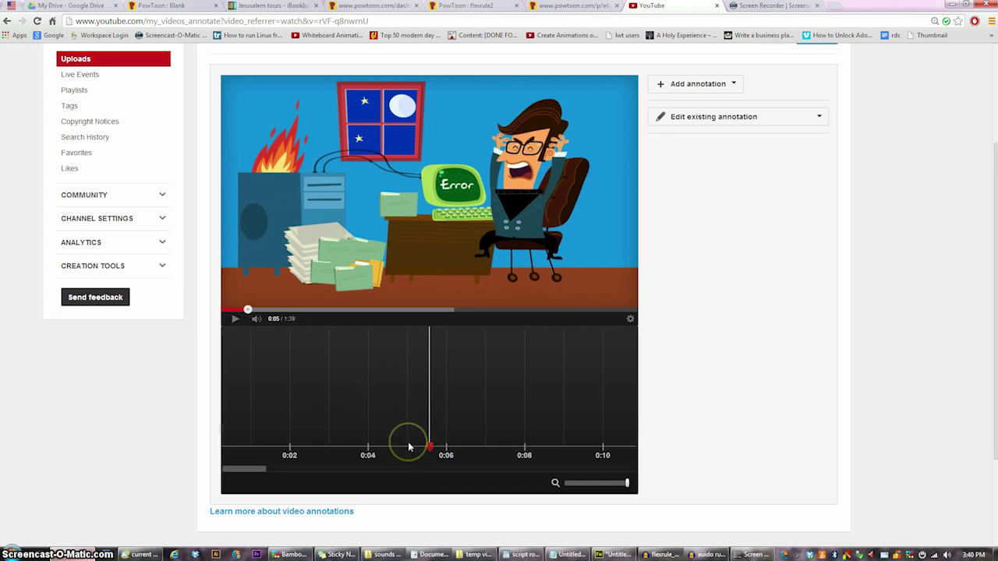
# Drag pluck3.mp3 into Audacity as a new track and slide the clip to about 27 s.
pyautogui.click(652, 554)
pyautogui.click(832, 55)
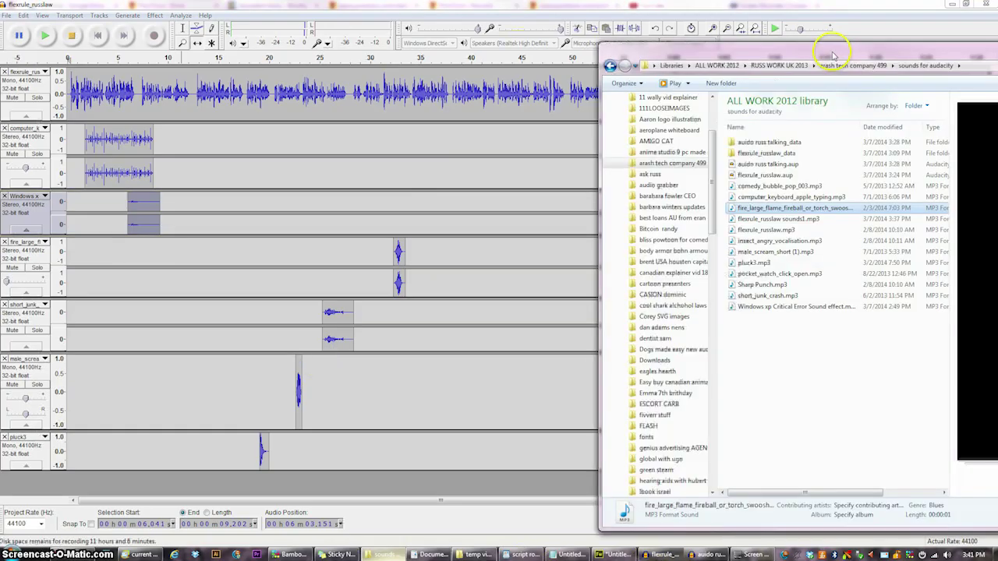
pyautogui.moveTo(832, 54); pyautogui.dragTo(677, 54)
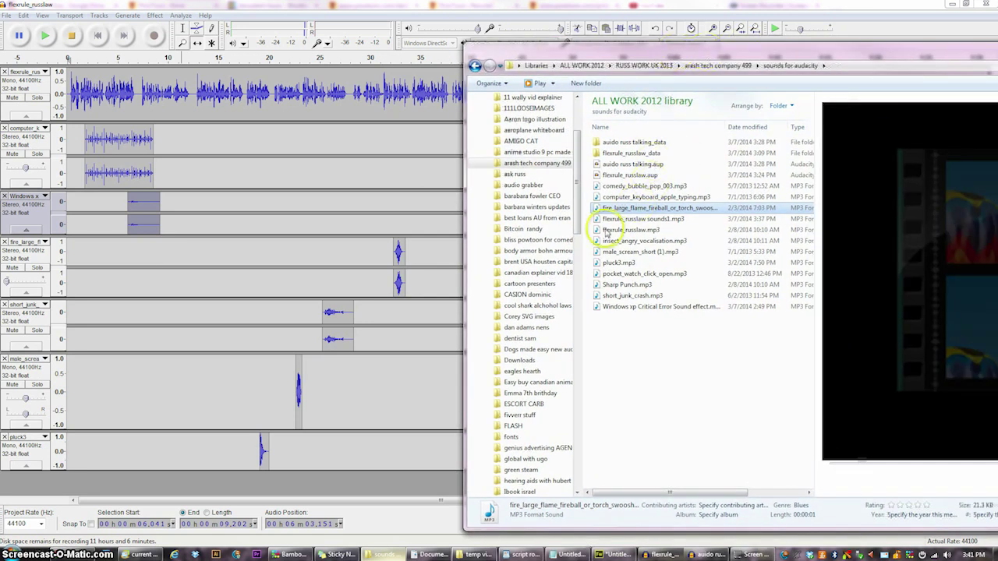
pyautogui.moveTo(606, 266); pyautogui.dragTo(353, 323)
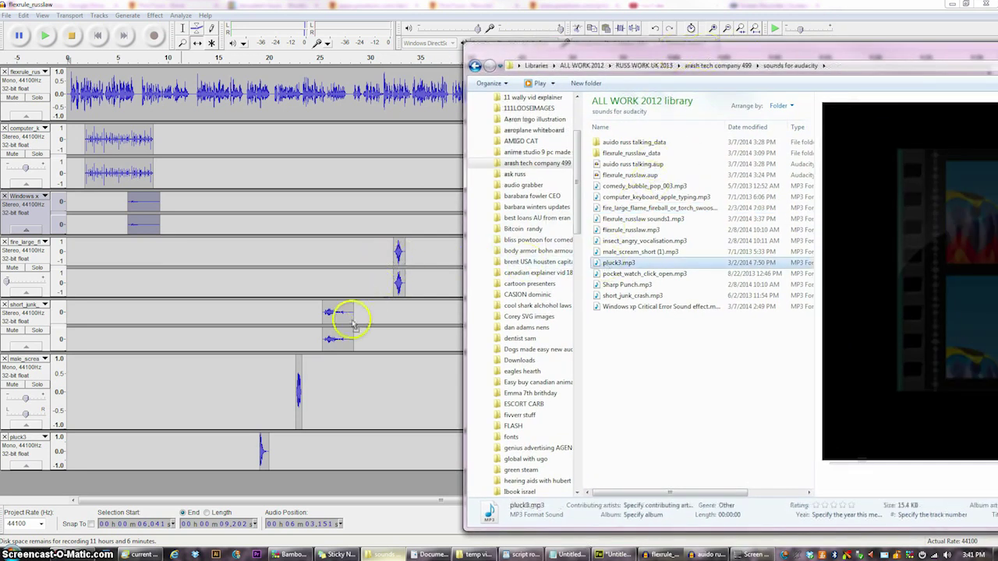
pyautogui.moveTo(222, 455); pyautogui.dragTo(236, 433)
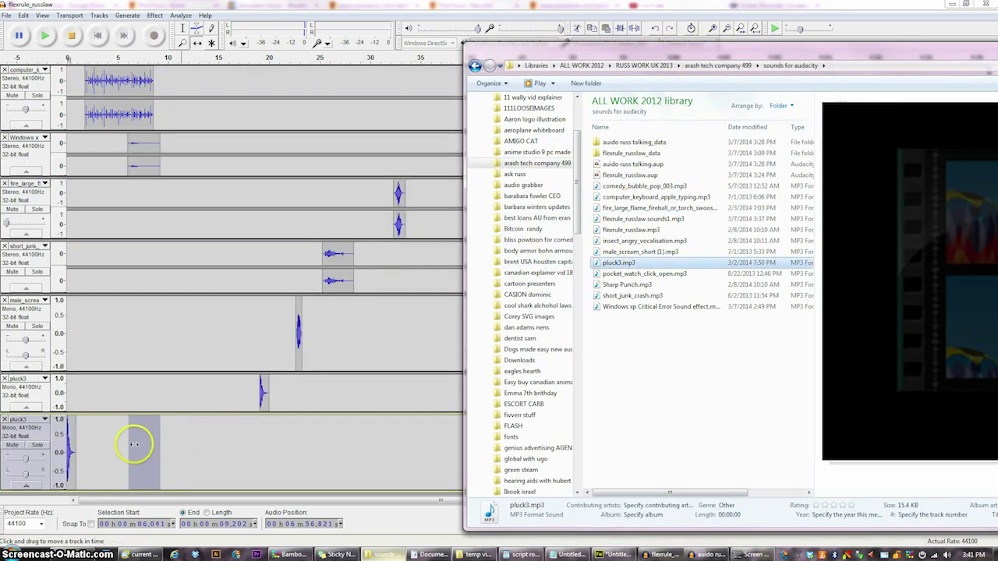
pyautogui.moveTo(72, 434); pyautogui.dragTo(351, 441)
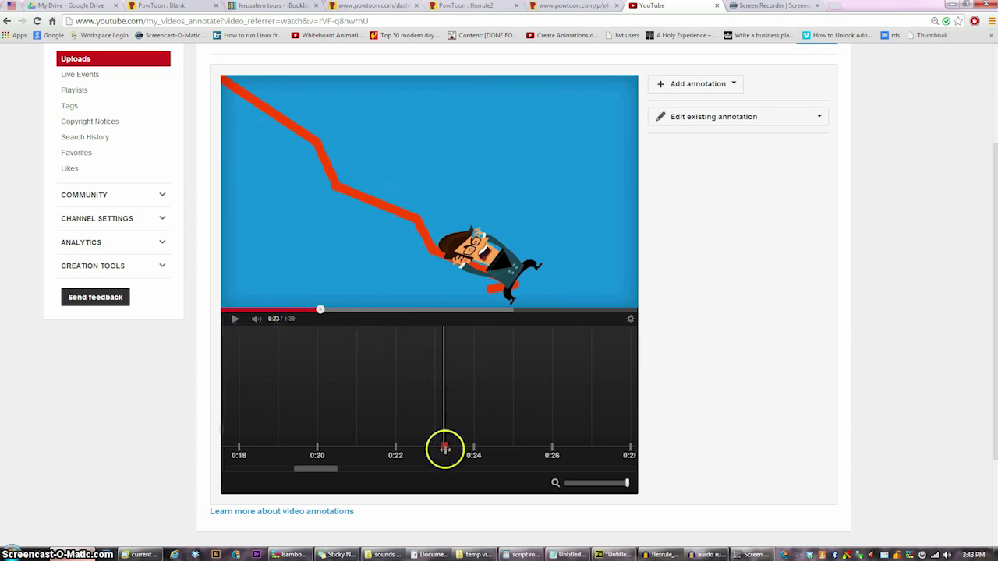
# Replay the red-arrow slide scene from about 0:22, then go back to the Audacity project.
pyautogui.moveTo(442, 450); pyautogui.dragTo(450, 386)
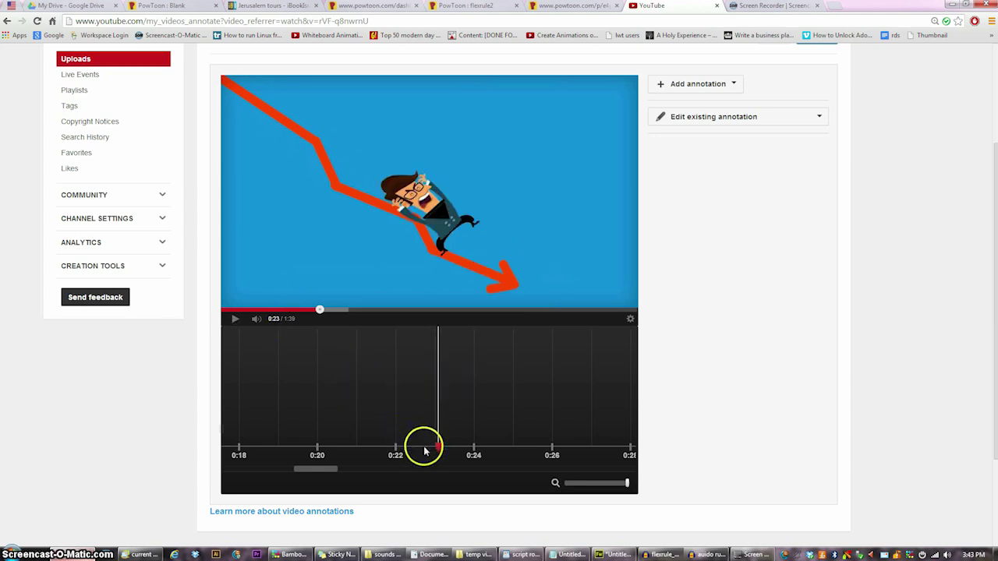
pyautogui.moveTo(439, 448); pyautogui.dragTo(430, 449)
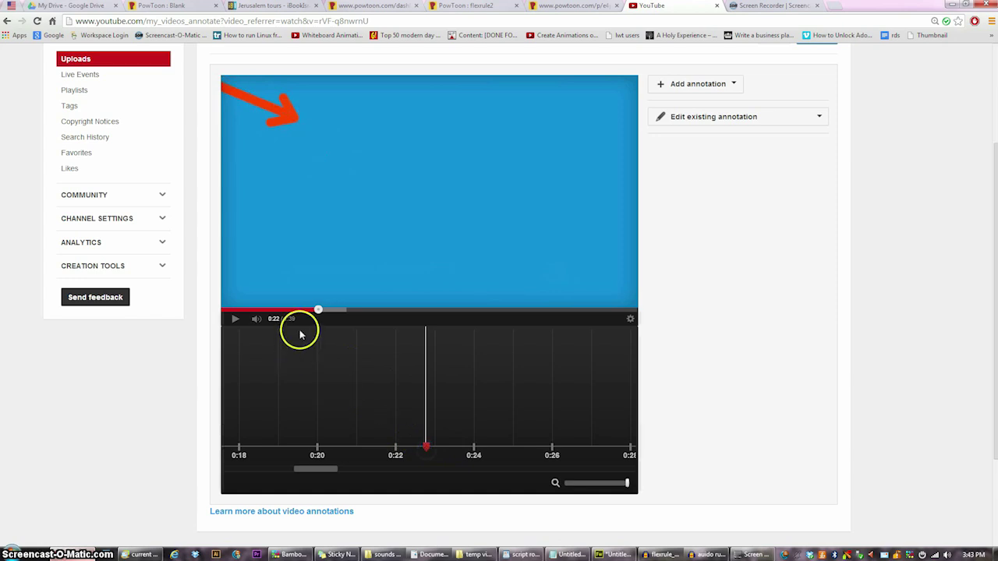
pyautogui.click(236, 320)
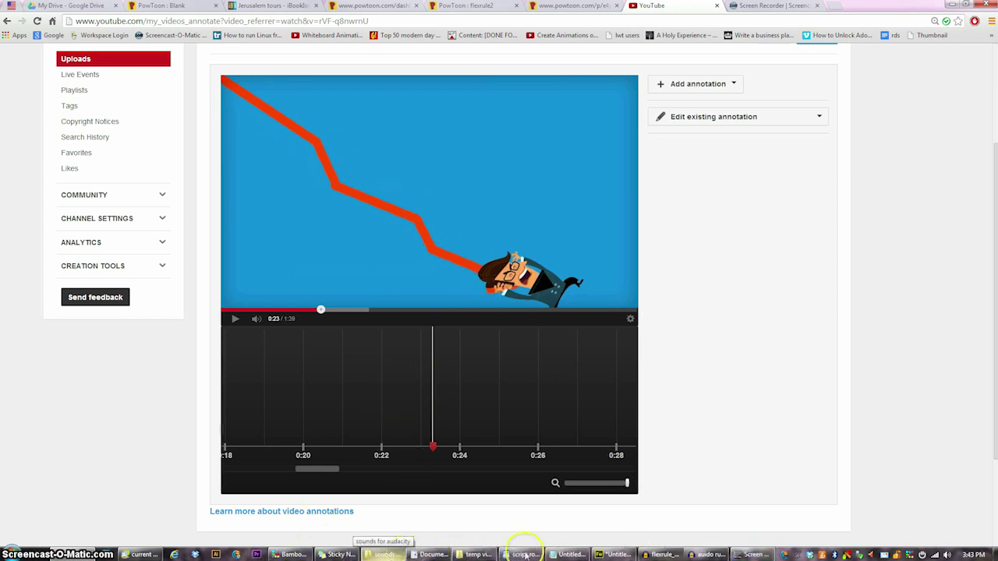
pyautogui.click(645, 555)
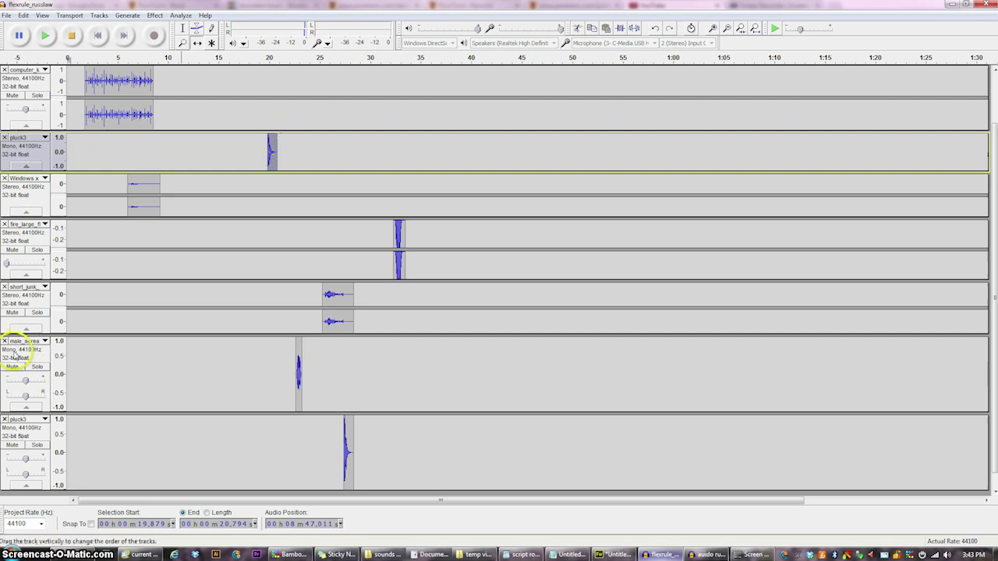
# Drag the male_scream track up to third place under pluck3, then replay the video to check the yell timing.
pyautogui.moveTo(16, 355); pyautogui.dragTo(26, 175)
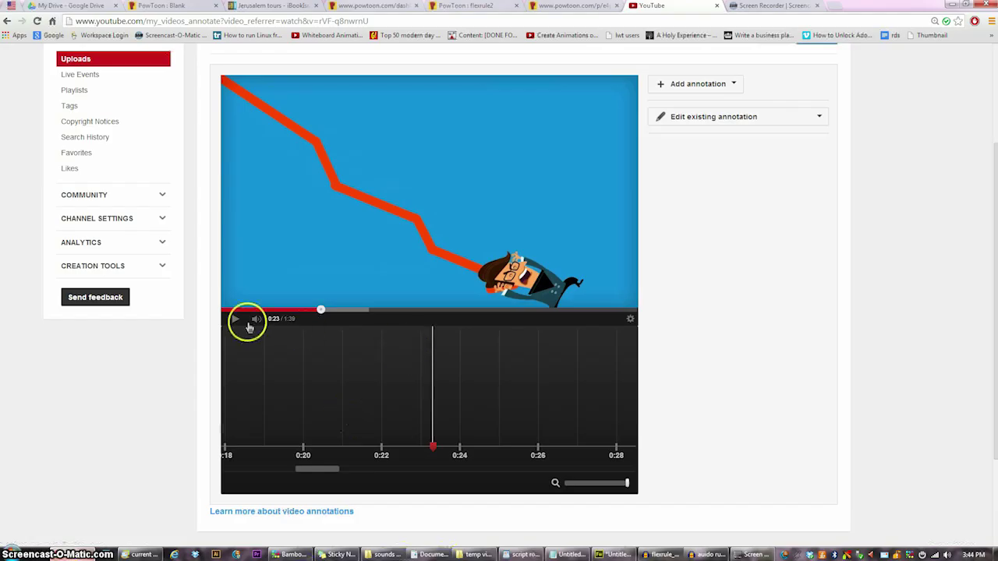
pyautogui.click(235, 321)
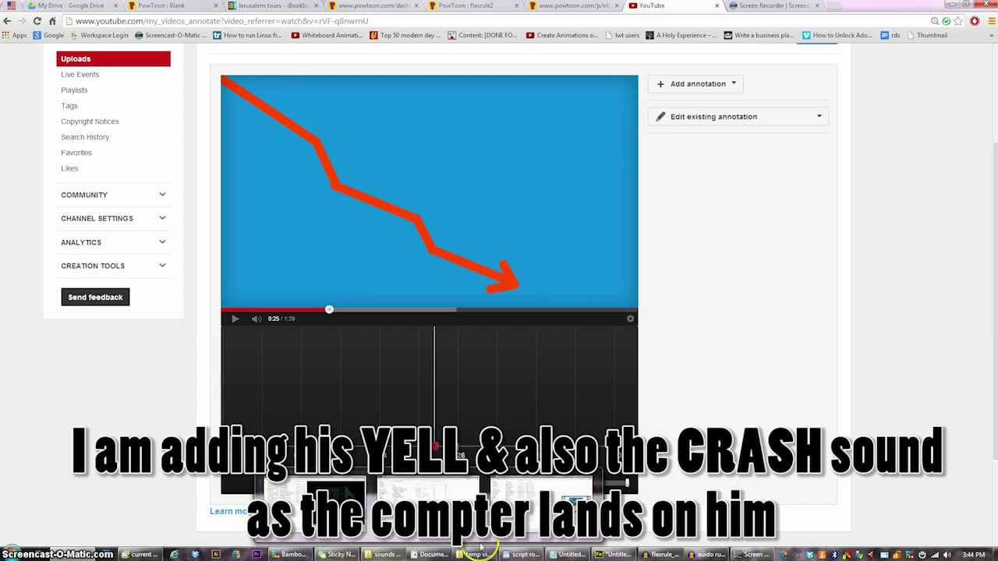
# Switch from the YouTube player back to the Audacity project.
pyautogui.click(659, 554)
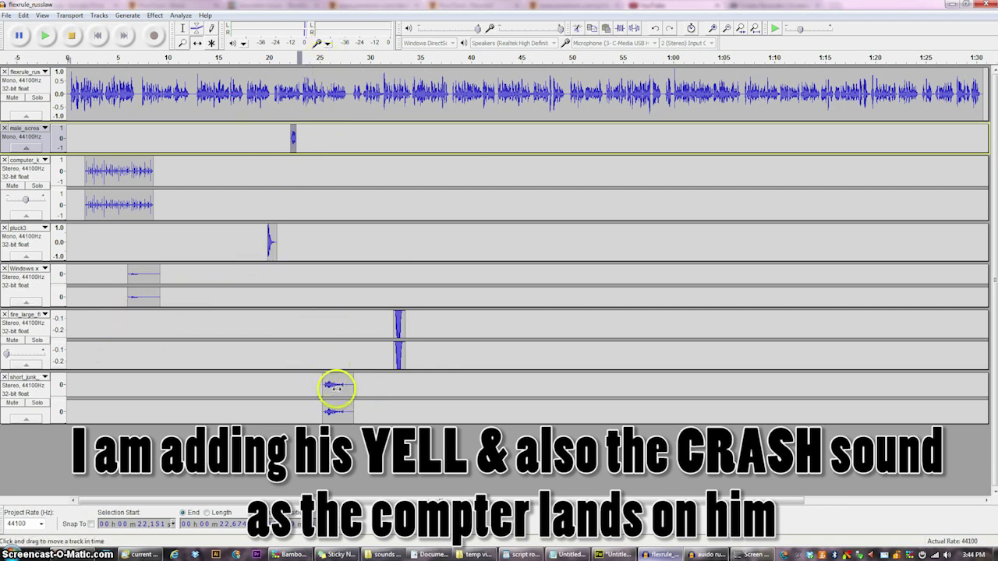
# Select the short_junk crash track and drag it up directly beneath male_scream.
pyautogui.click(13, 387)
pyautogui.moveTo(14, 318); pyautogui.dragTo(28, 166)
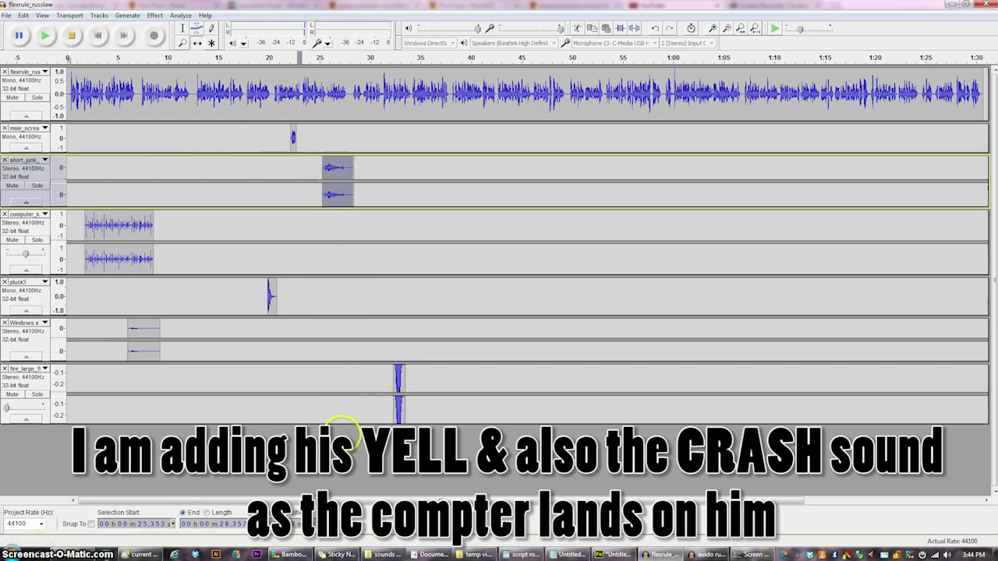
# Export the mix as MP3 over 'flexrule_russlaw sounds1.mp3', replacing it, with blank metadata.
pyautogui.click(6, 14)
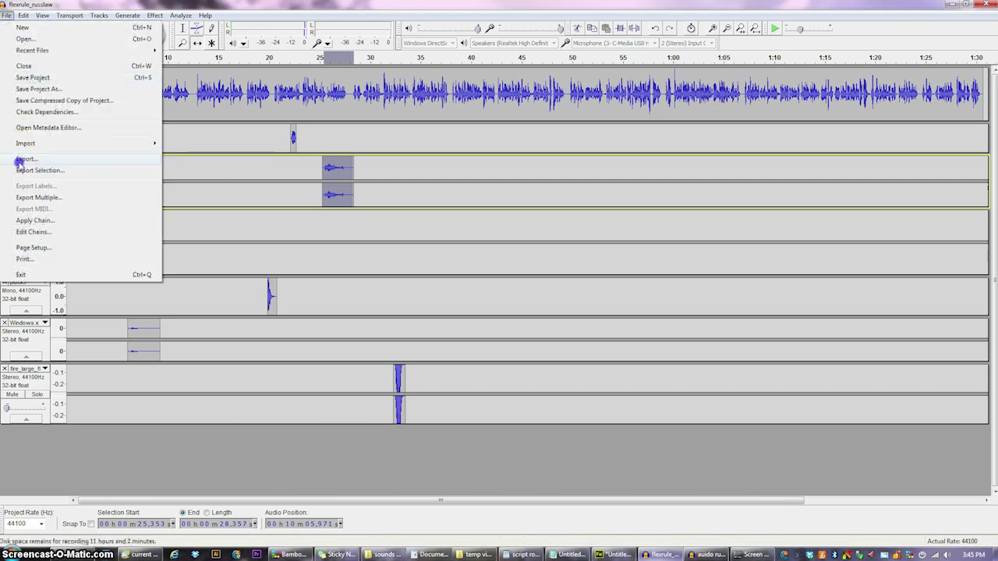
pyautogui.click(20, 159)
pyautogui.click(154, 202)
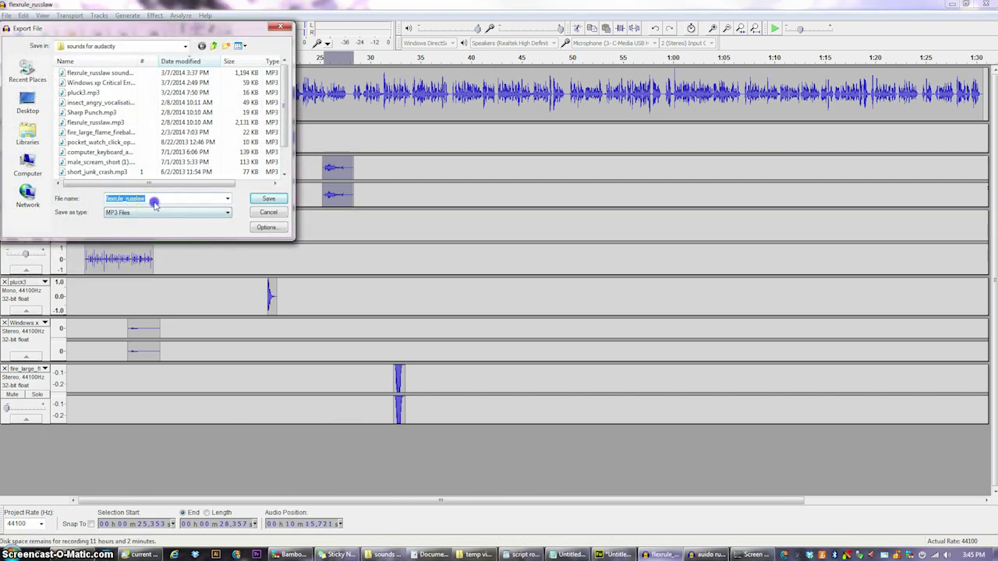
pyautogui.click(149, 213)
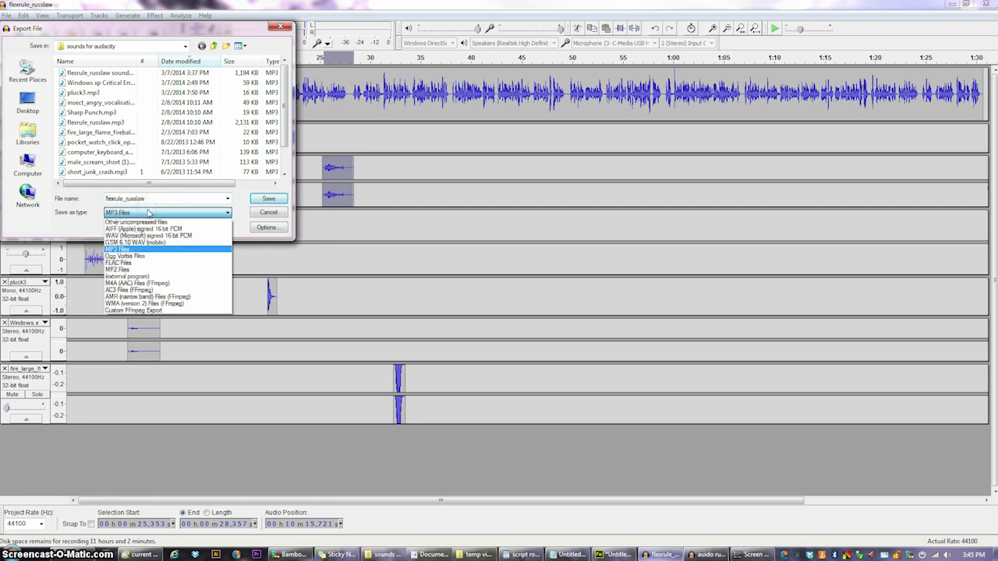
pyautogui.click(156, 197)
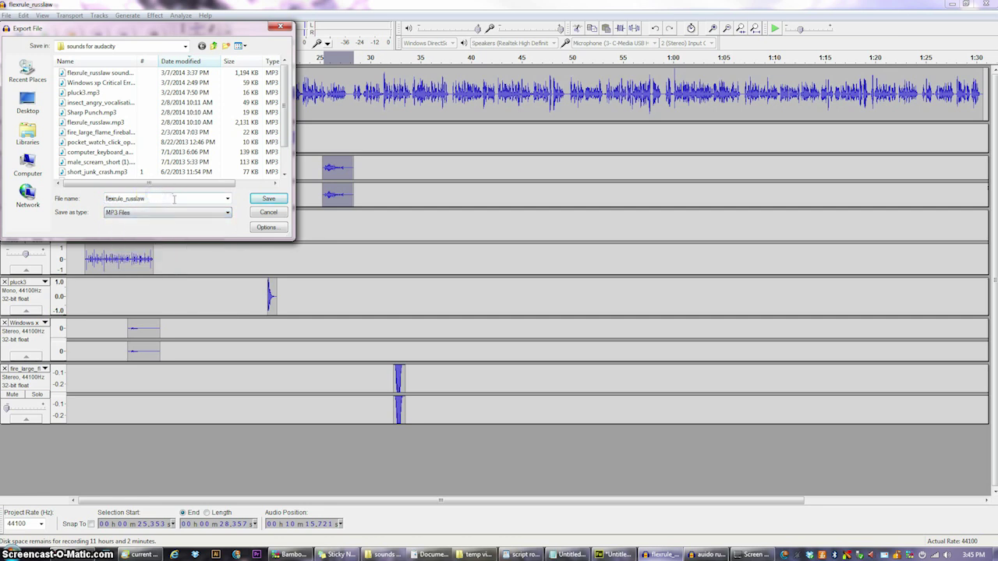
pyautogui.click(113, 73)
pyautogui.click(261, 200)
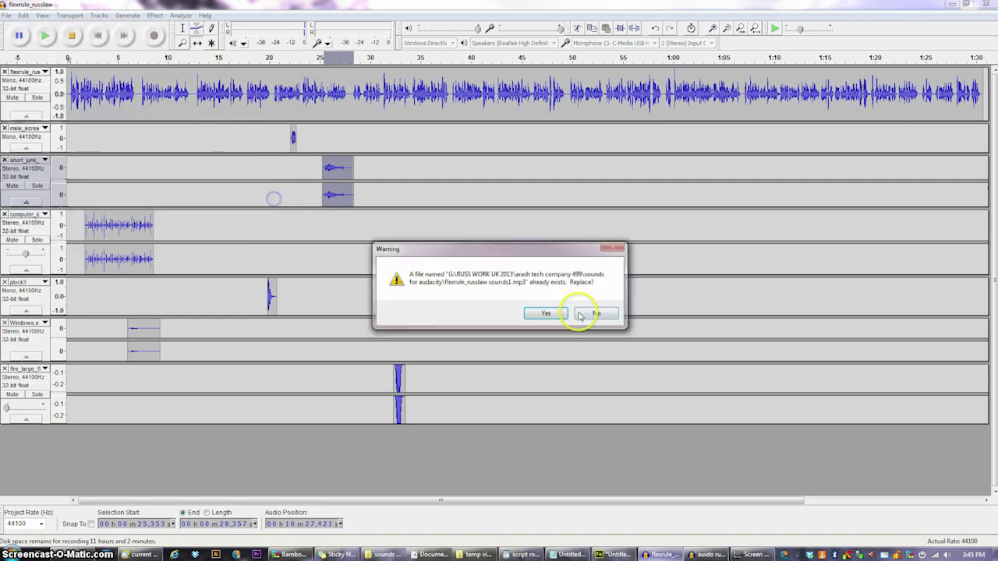
pyautogui.click(546, 313)
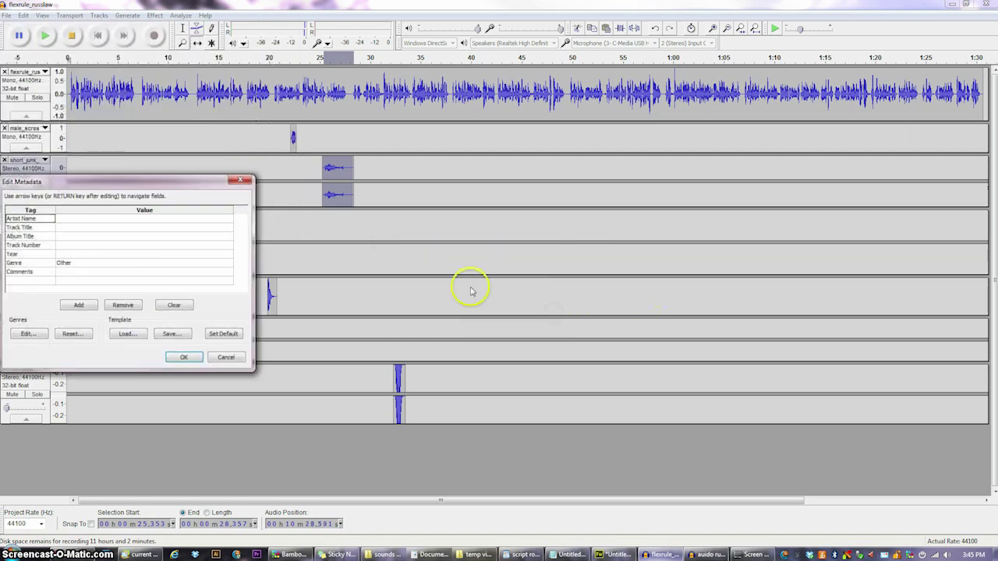
pyautogui.click(183, 358)
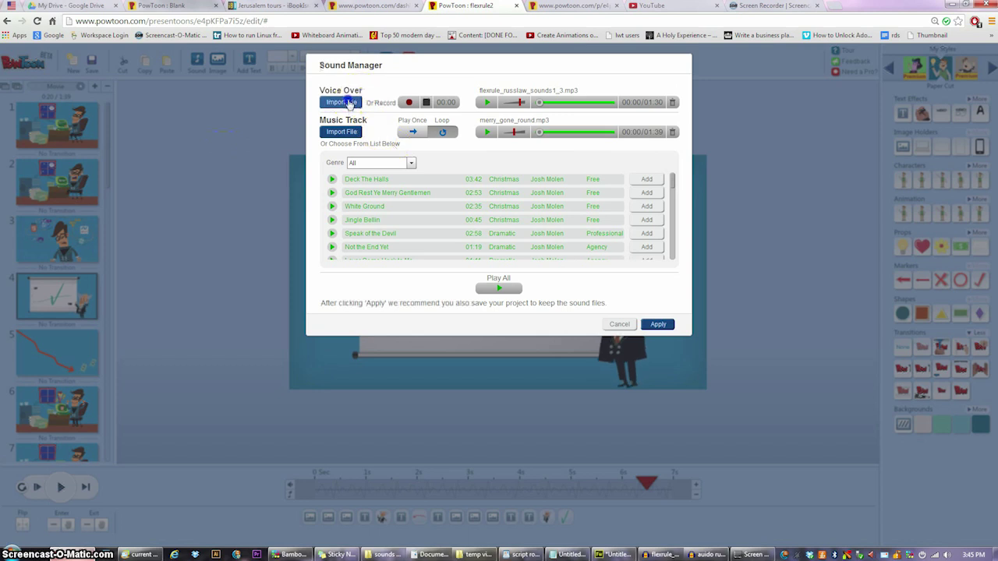
# Import 'flexrule_russlaw sounds1.mp3' as the Powtoon voiceover, replacing the old one, and apply.
pyautogui.click(345, 102)
pyautogui.click(481, 131)
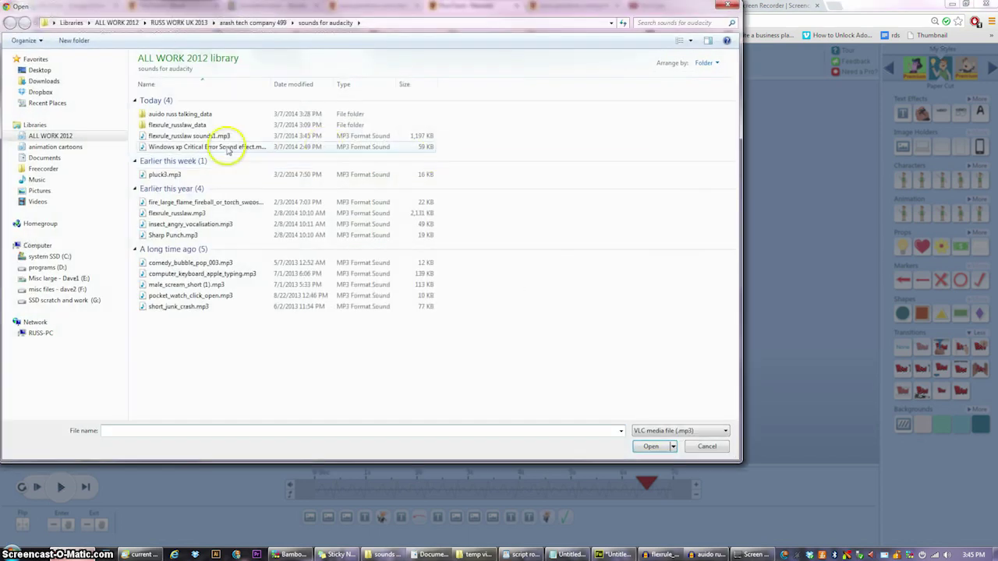
pyautogui.doubleClick(191, 137)
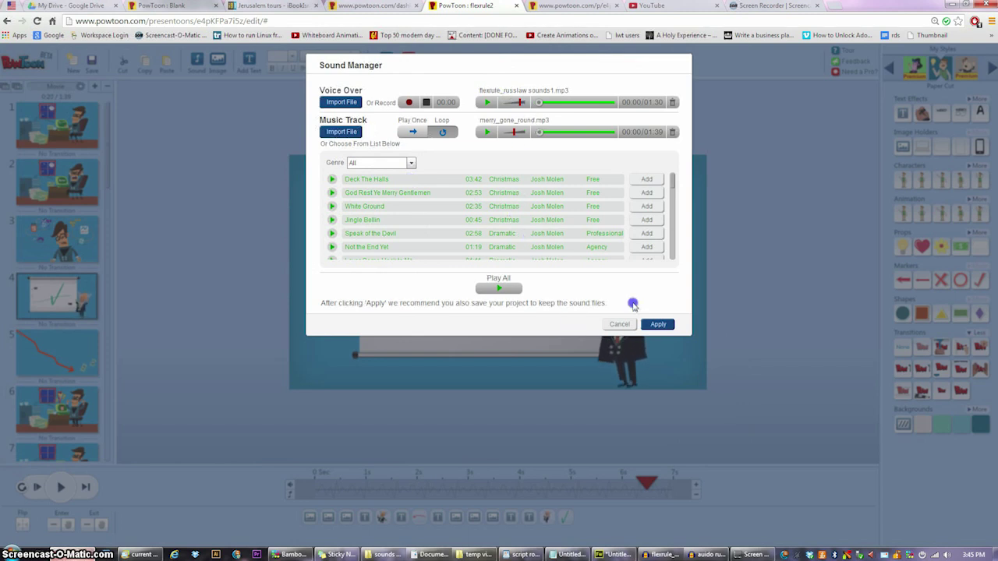
pyautogui.click(658, 324)
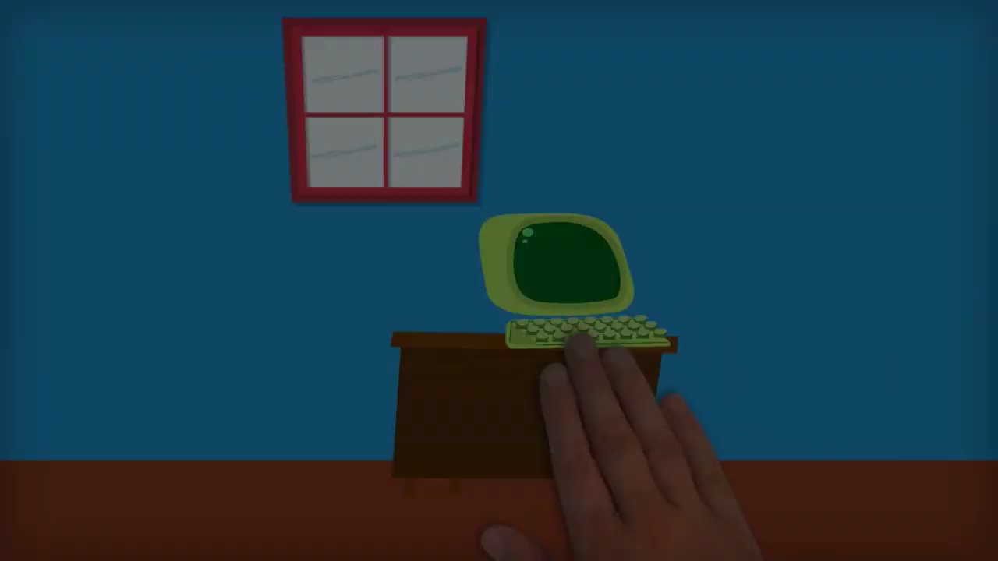